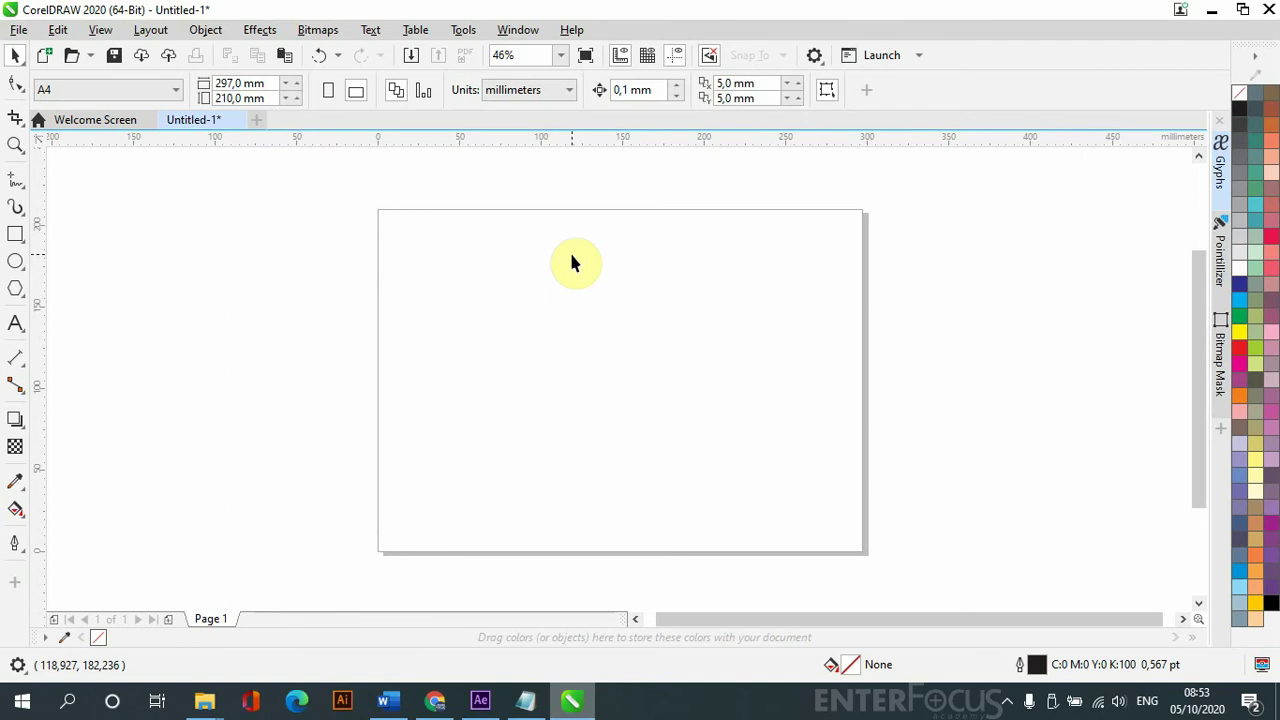
- Reopen the Glyphs docker and place the first recent square root glyph in the upper part of the page
{"action": "left_click", "coordinate": [373, 31]}
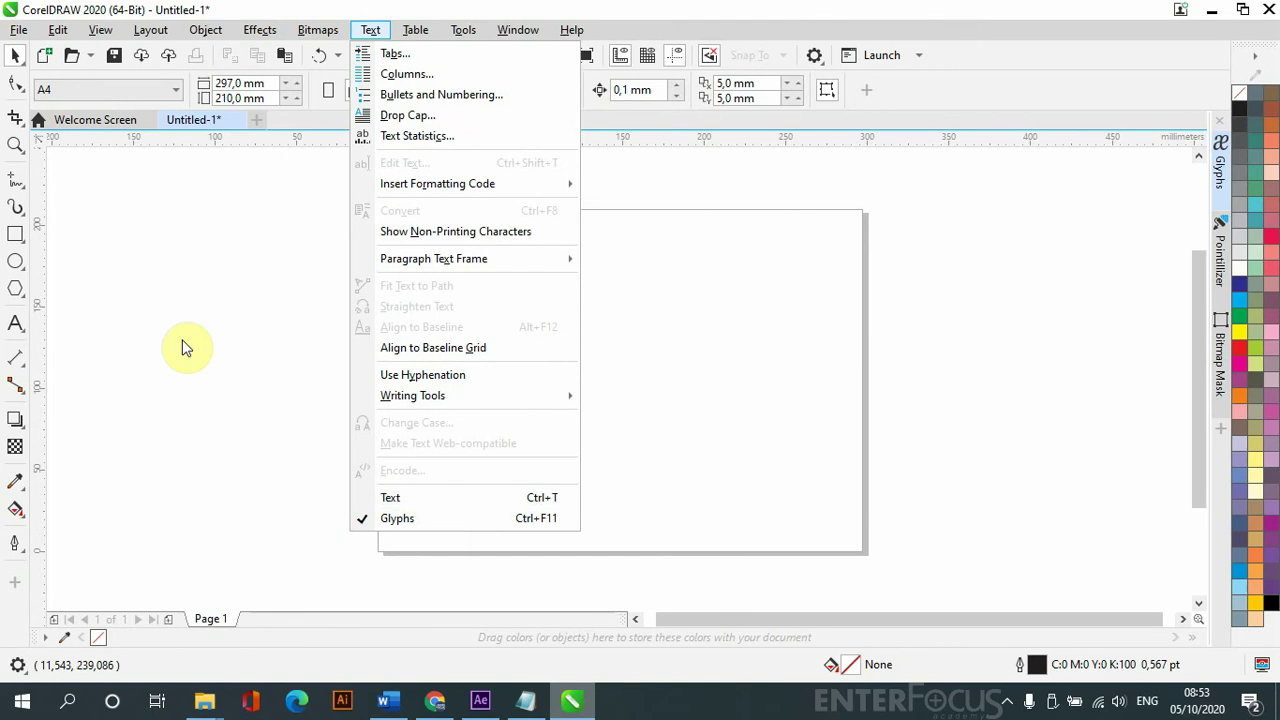
{"action": "left_click", "coordinate": [551, 520]}
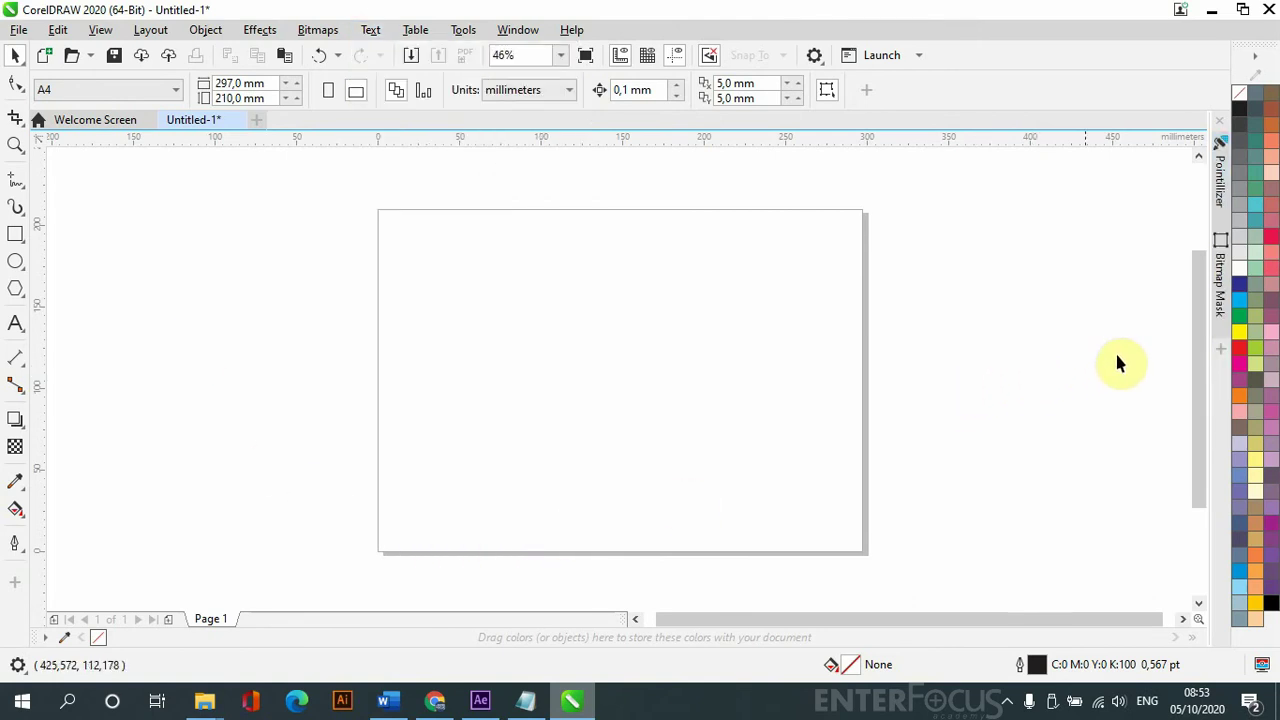
{"action": "left_click", "coordinate": [371, 29]}
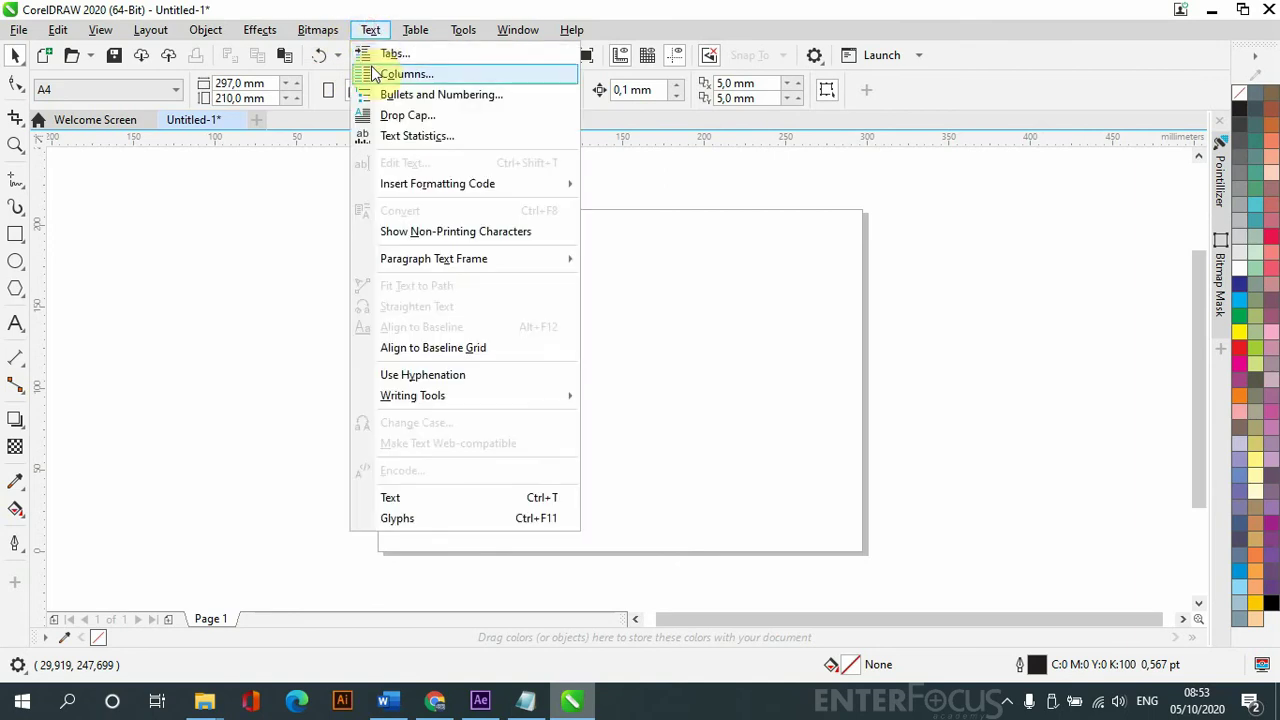
{"action": "left_click", "coordinate": [474, 519]}
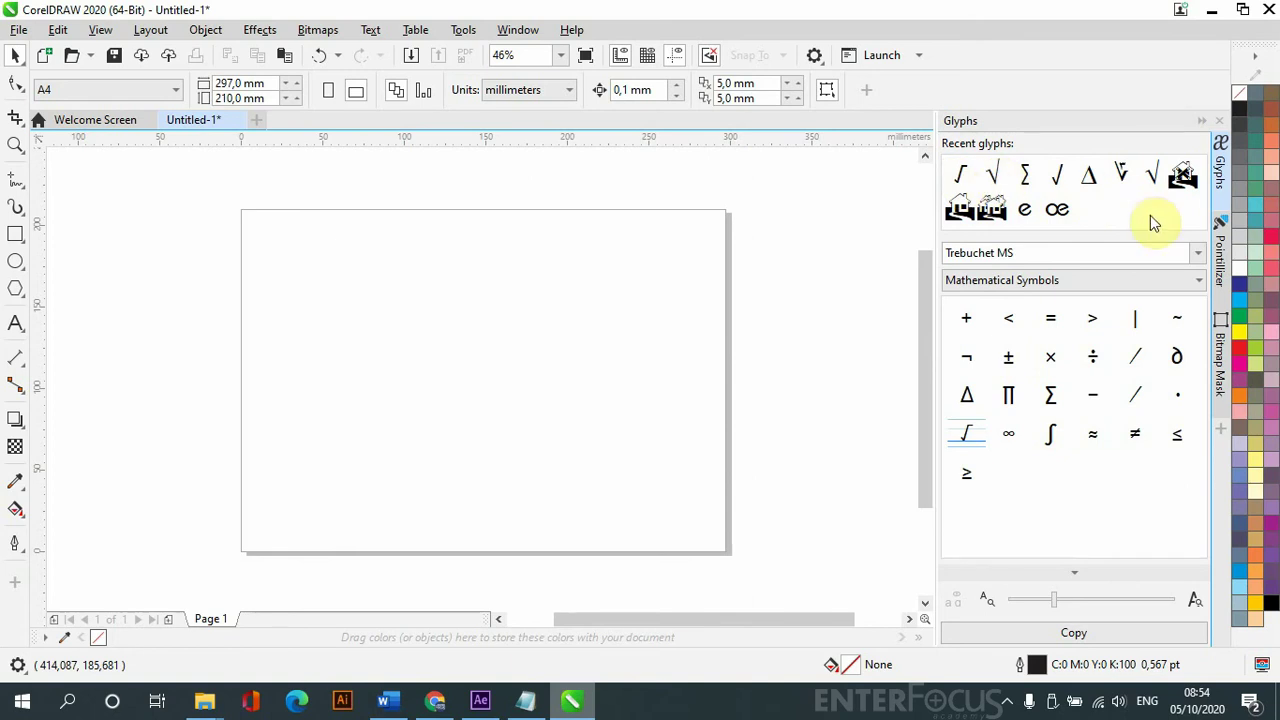
{"action": "left_click_drag", "start_coordinate": [960, 176], "coordinate": [527, 300]}
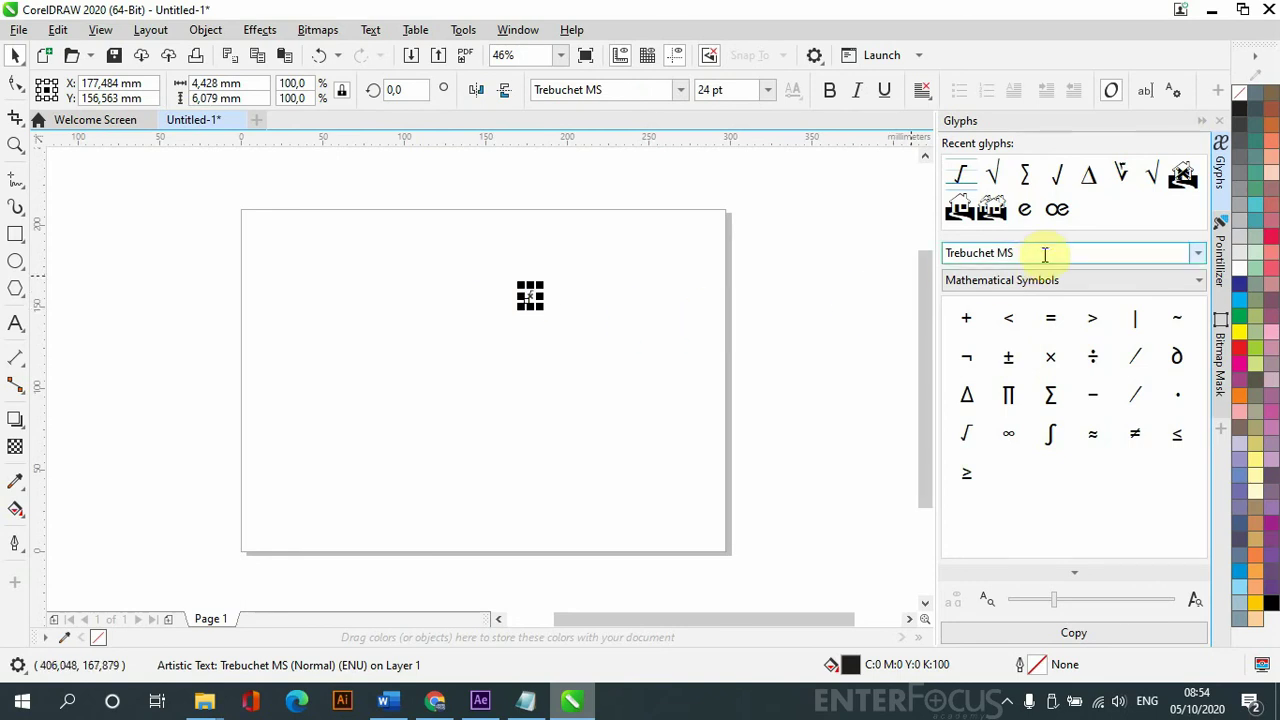
- Add the artistic text "a" in the lower part of the page and replace the letter with the recent summation glyph
{"action": "left_click", "coordinate": [15, 325]}
{"action": "left_click", "coordinate": [364, 418]}
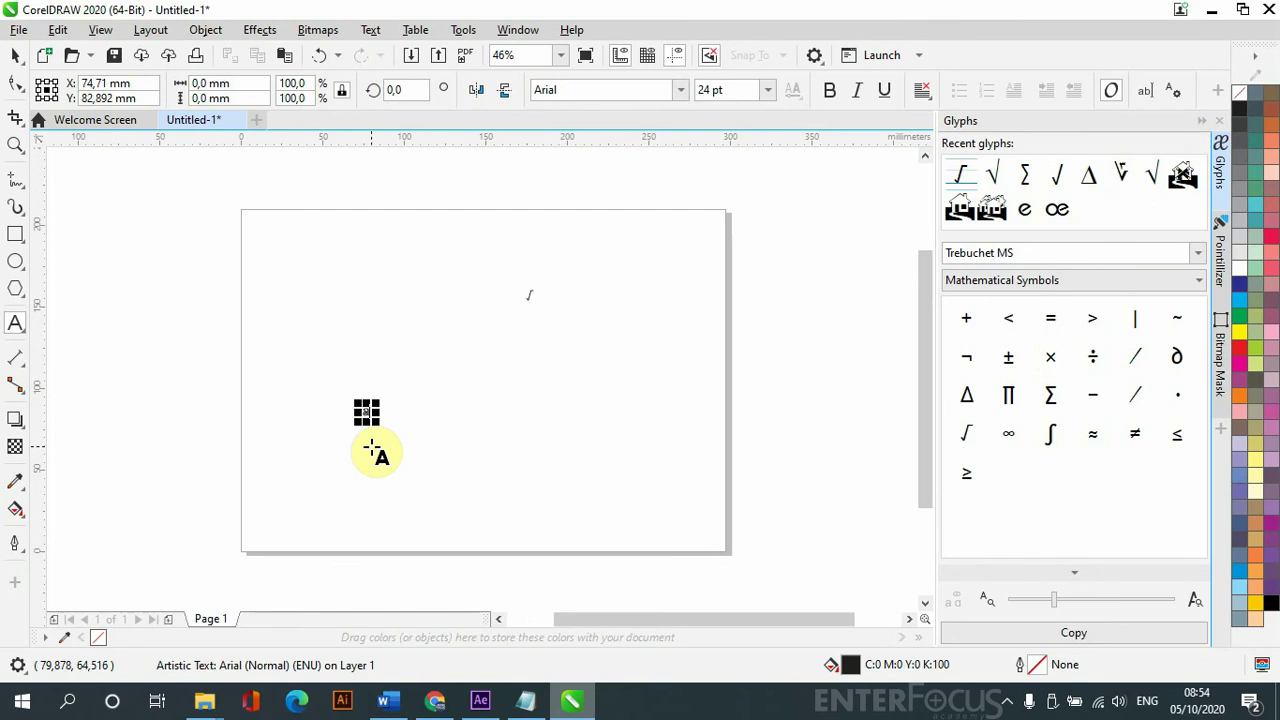
{"action": "type", "text": "a"}
{"action": "scroll", "coordinate": [343, 377], "scroll_direction": "up", "scroll_amount": 5}
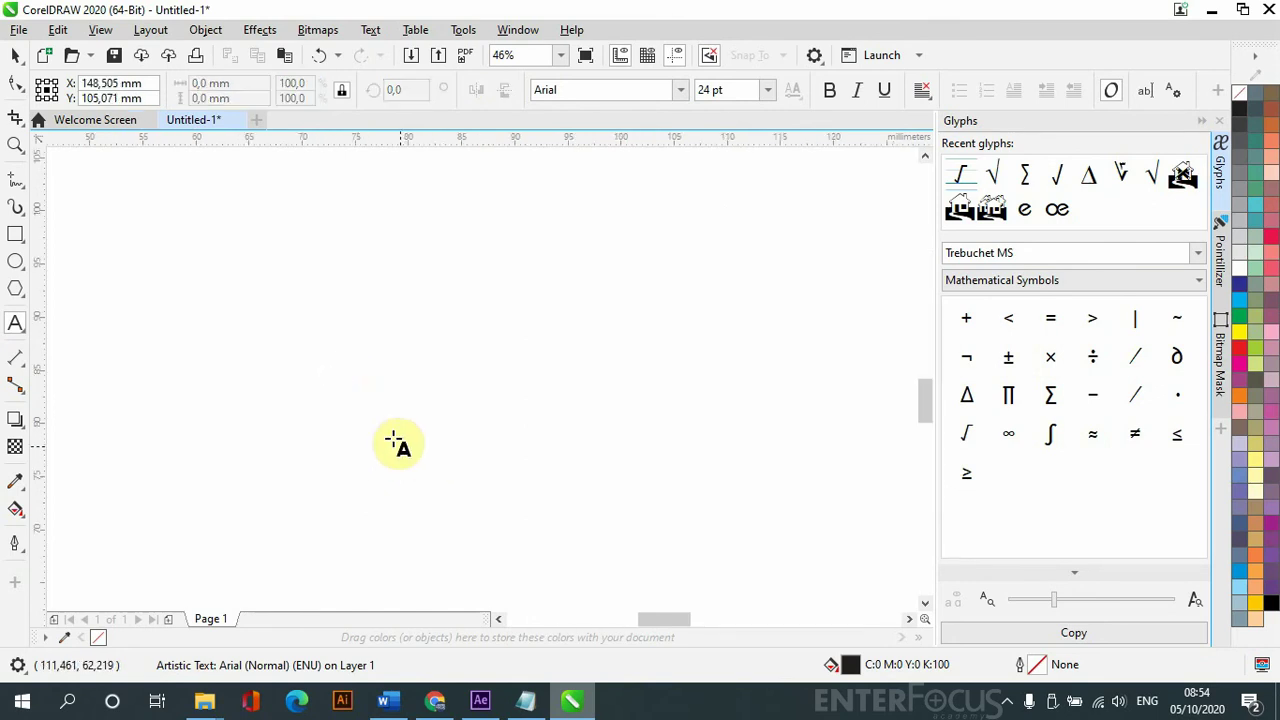
{"action": "mouse_move", "coordinate": [358, 381]}
{"action": "left_mouse_down"}
{"action": "mouse_move", "coordinate": [378, 372]}
{"action": "mouse_move", "coordinate": [371, 386]}
{"action": "left_mouse_up"}
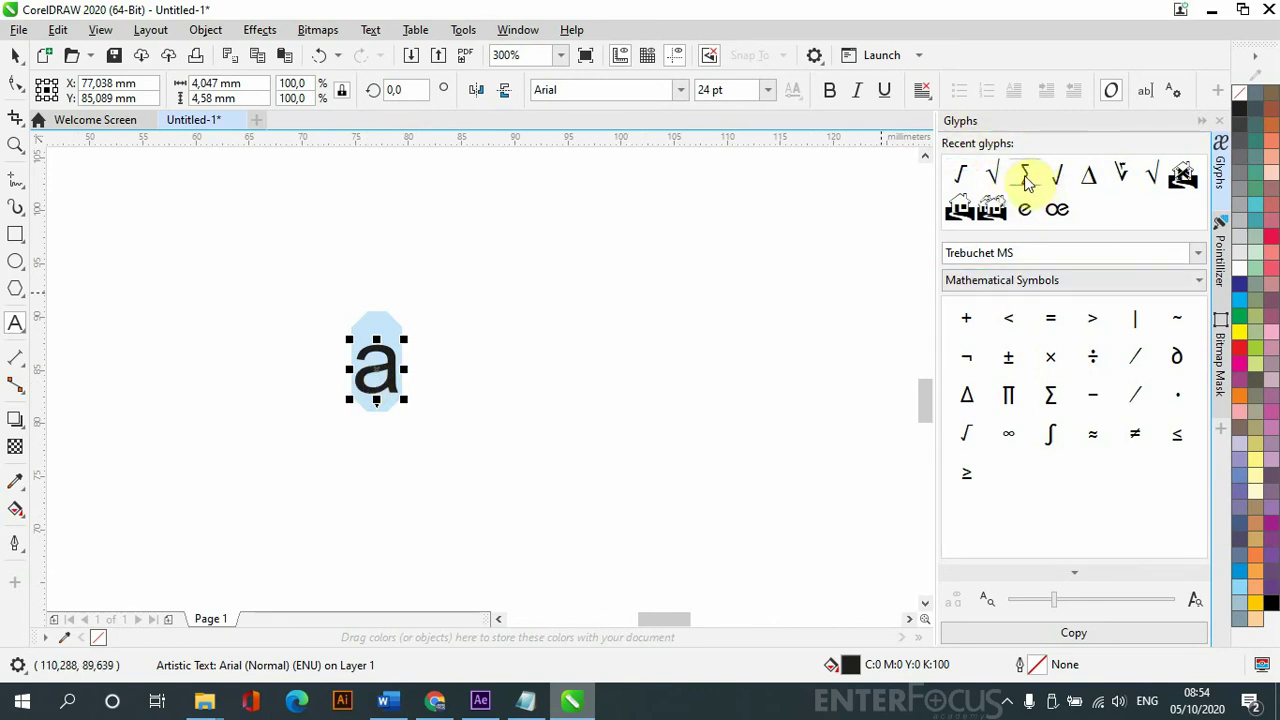
{"action": "double_click", "coordinate": [1027, 177]}
{"action": "left_click", "coordinate": [15, 55]}
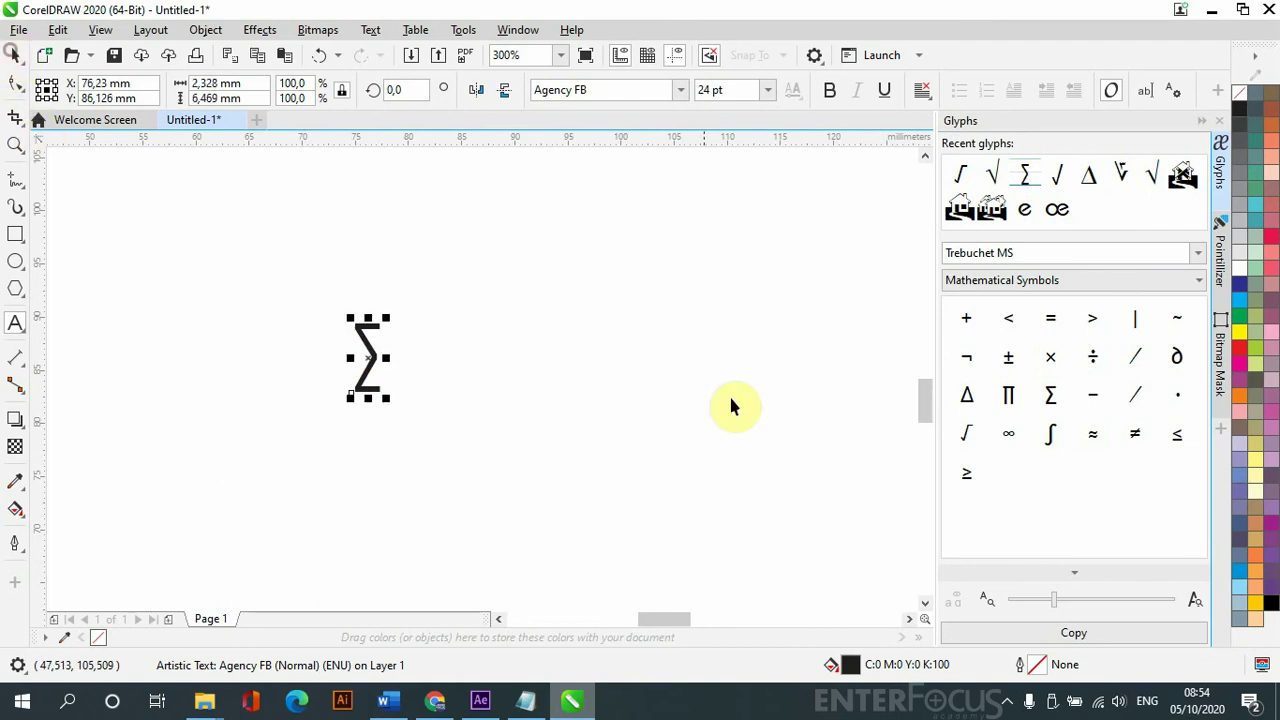
- Clear the Mathematical Symbols filter to browse all Trebuchet MS glyphs, and restore that filter
{"action": "left_click", "coordinate": [1199, 256]}
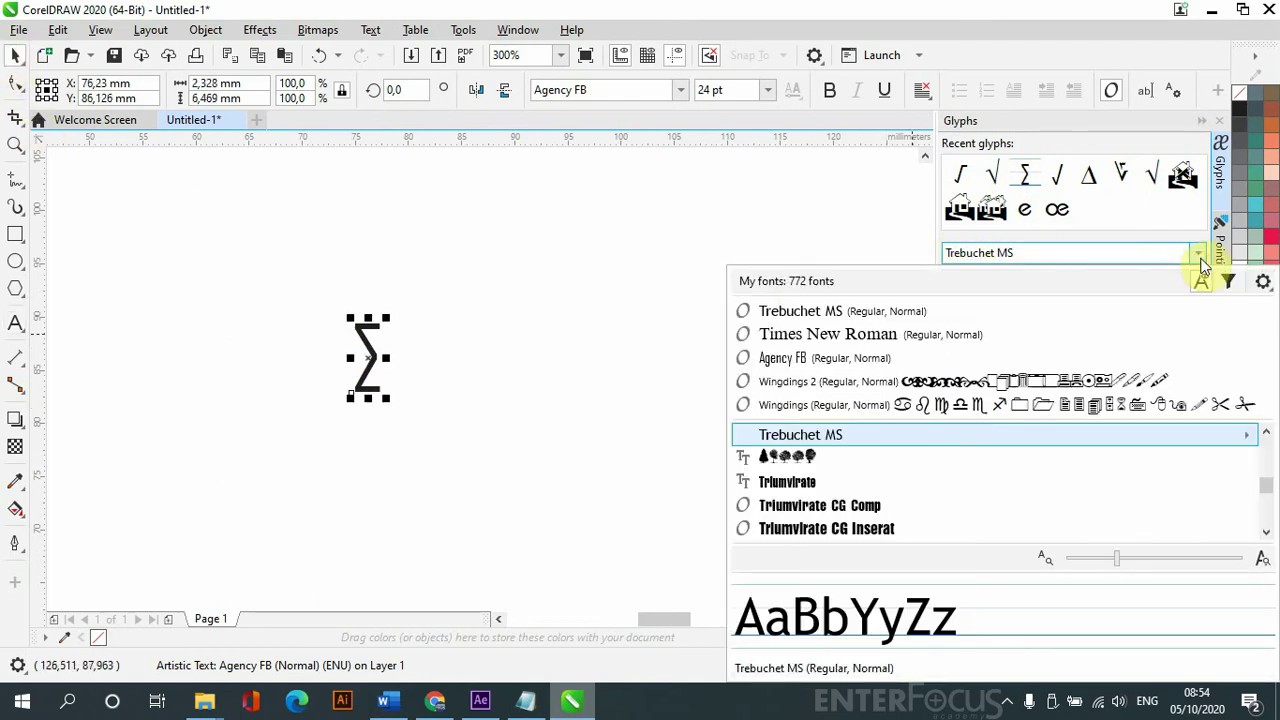
{"action": "left_click", "coordinate": [814, 312]}
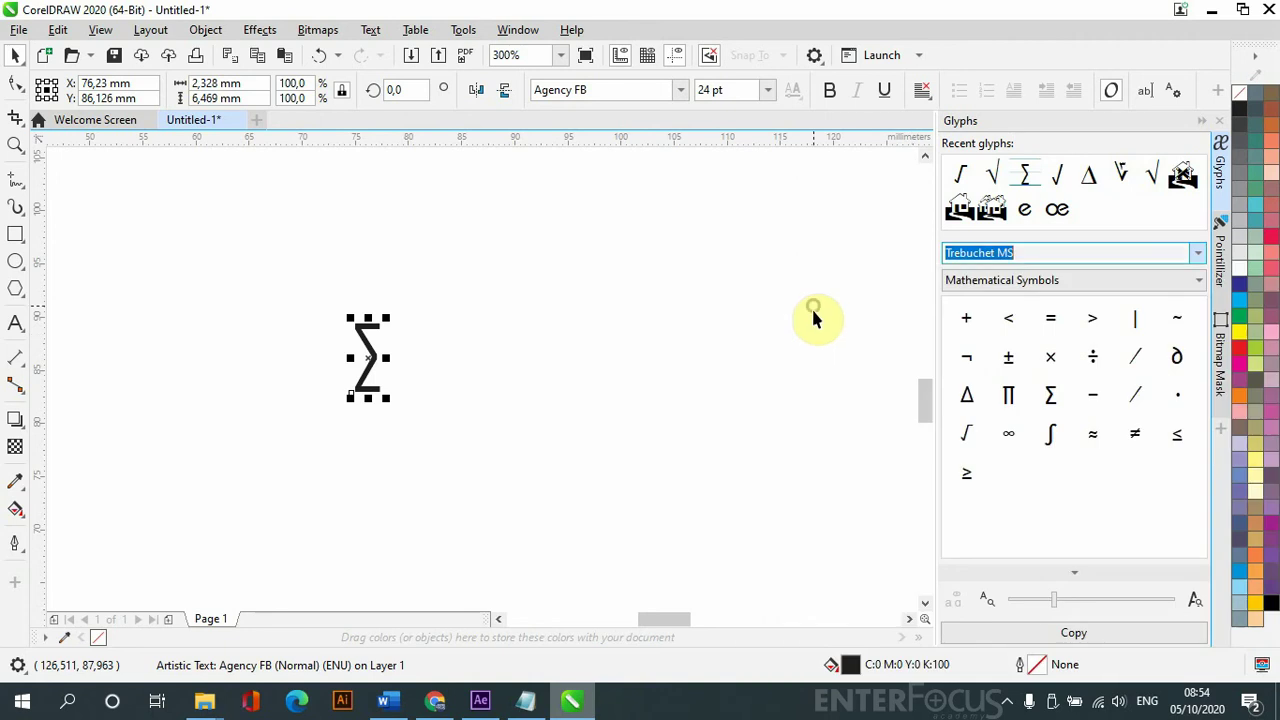
{"action": "left_click", "coordinate": [1199, 281]}
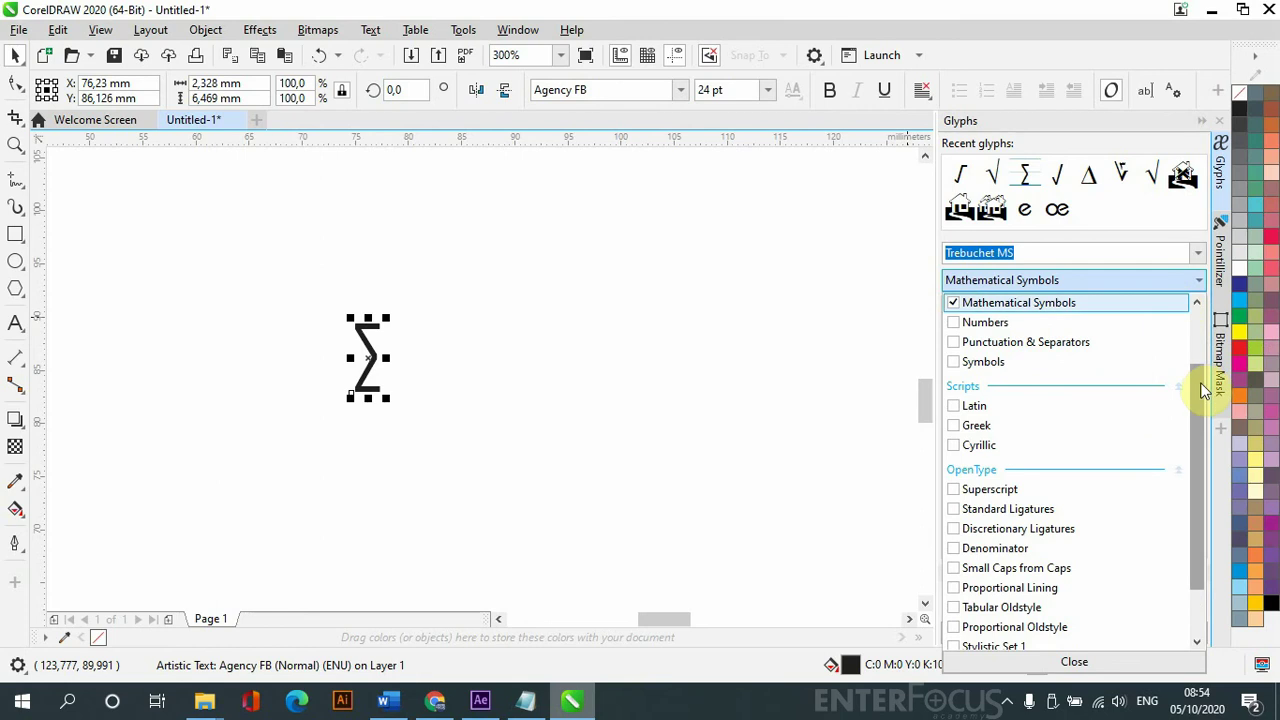
{"action": "left_click_drag", "start_coordinate": [1198, 388], "coordinate": [1206, 324]}
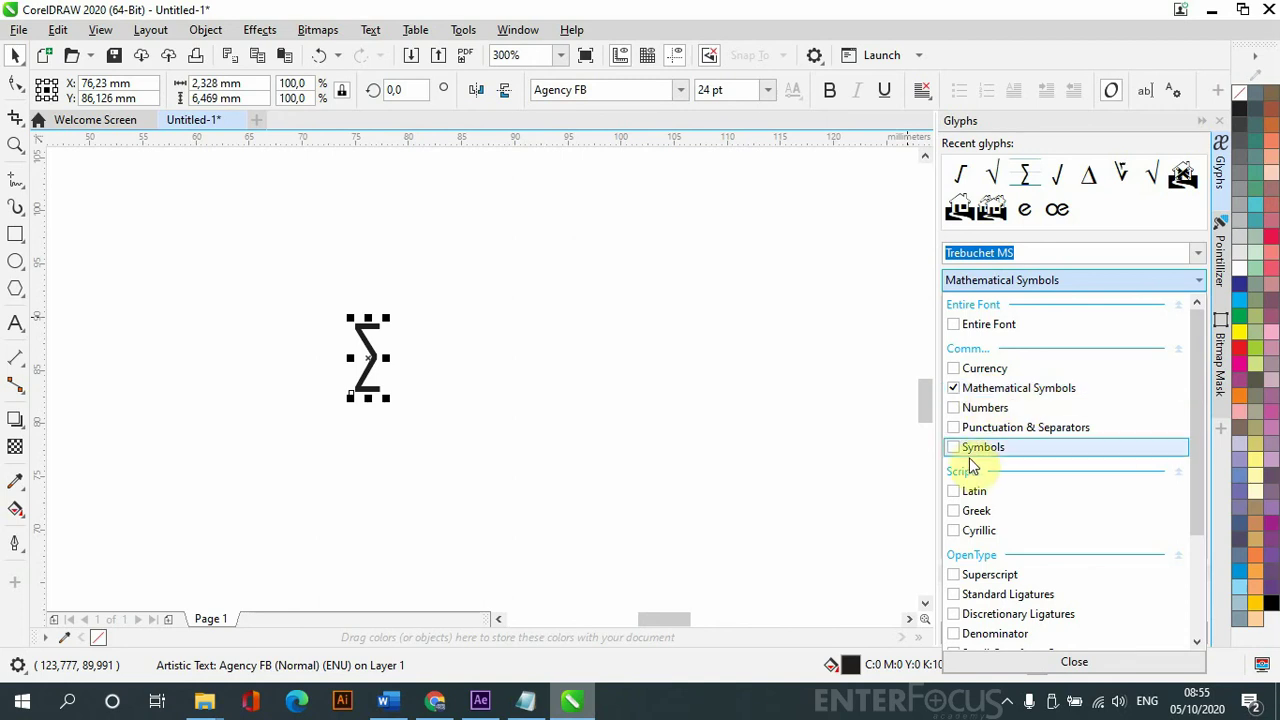
{"action": "left_click", "coordinate": [997, 392]}
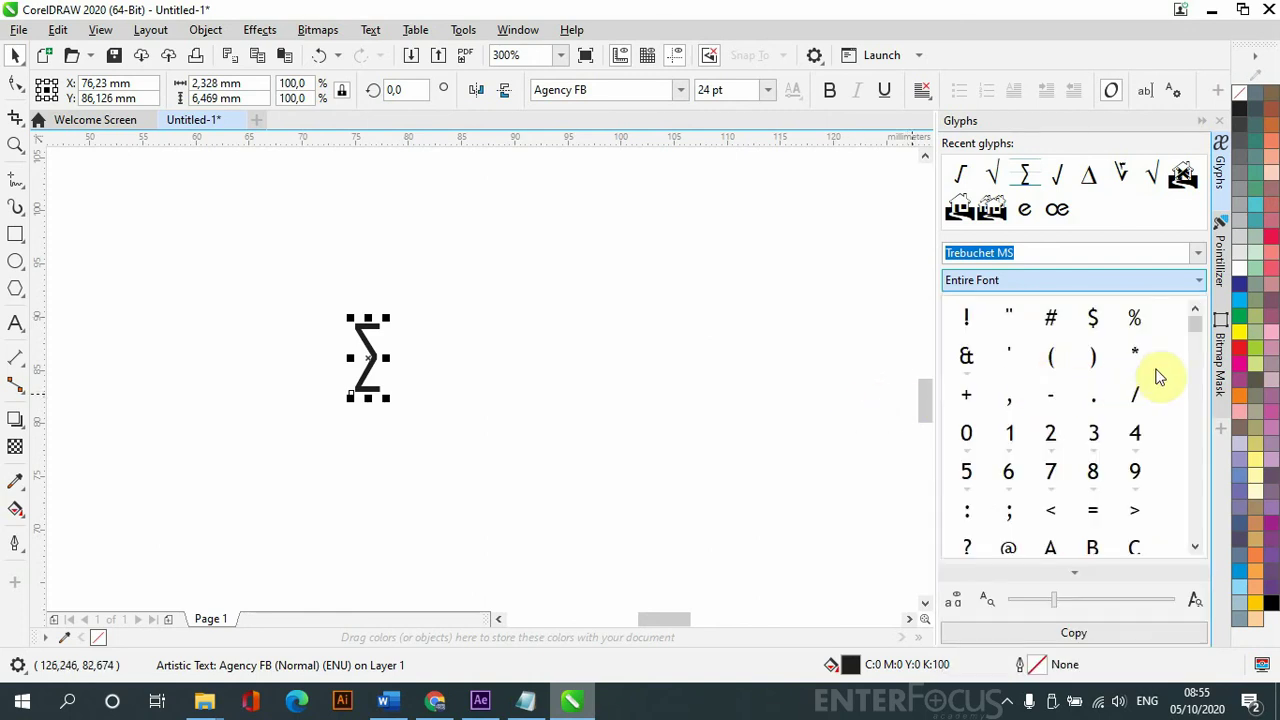
{"action": "left_click", "coordinate": [1196, 378]}
{"action": "left_click_drag", "start_coordinate": [1197, 378], "coordinate": [1198, 530]}
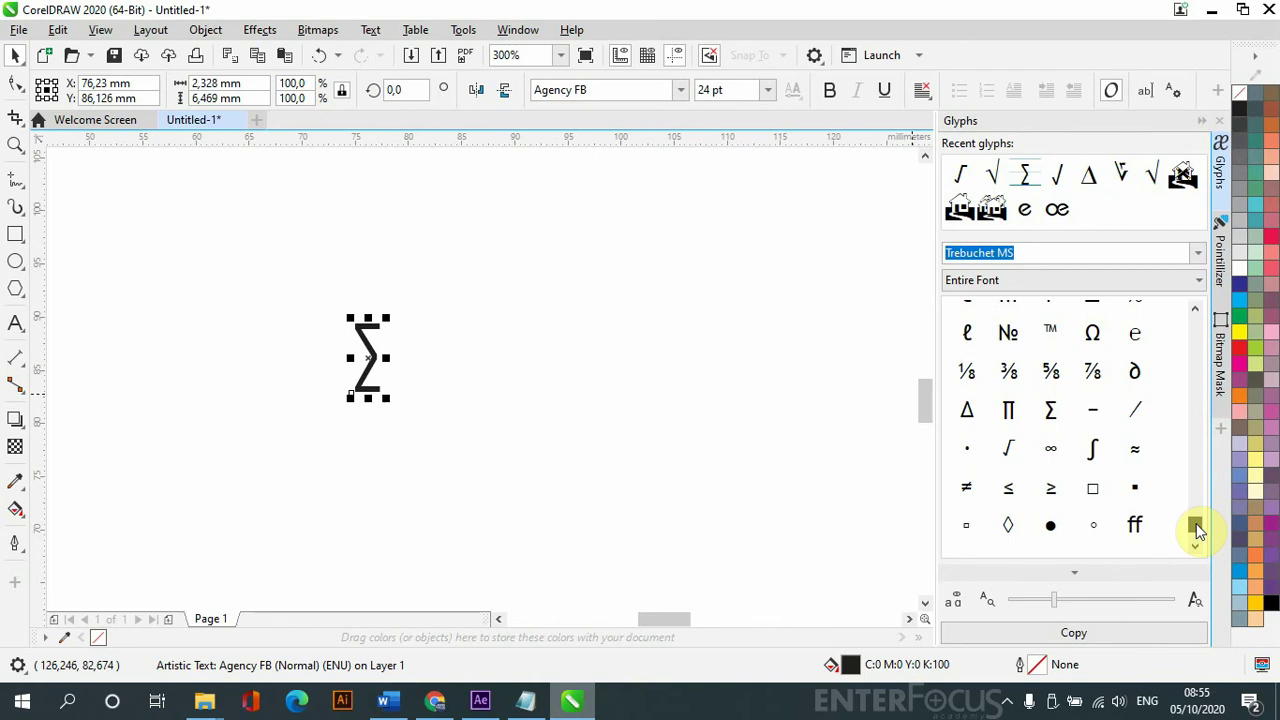
{"action": "left_click_drag", "start_coordinate": [1198, 530], "coordinate": [1198, 285]}
{"action": "left_click", "coordinate": [1198, 282]}
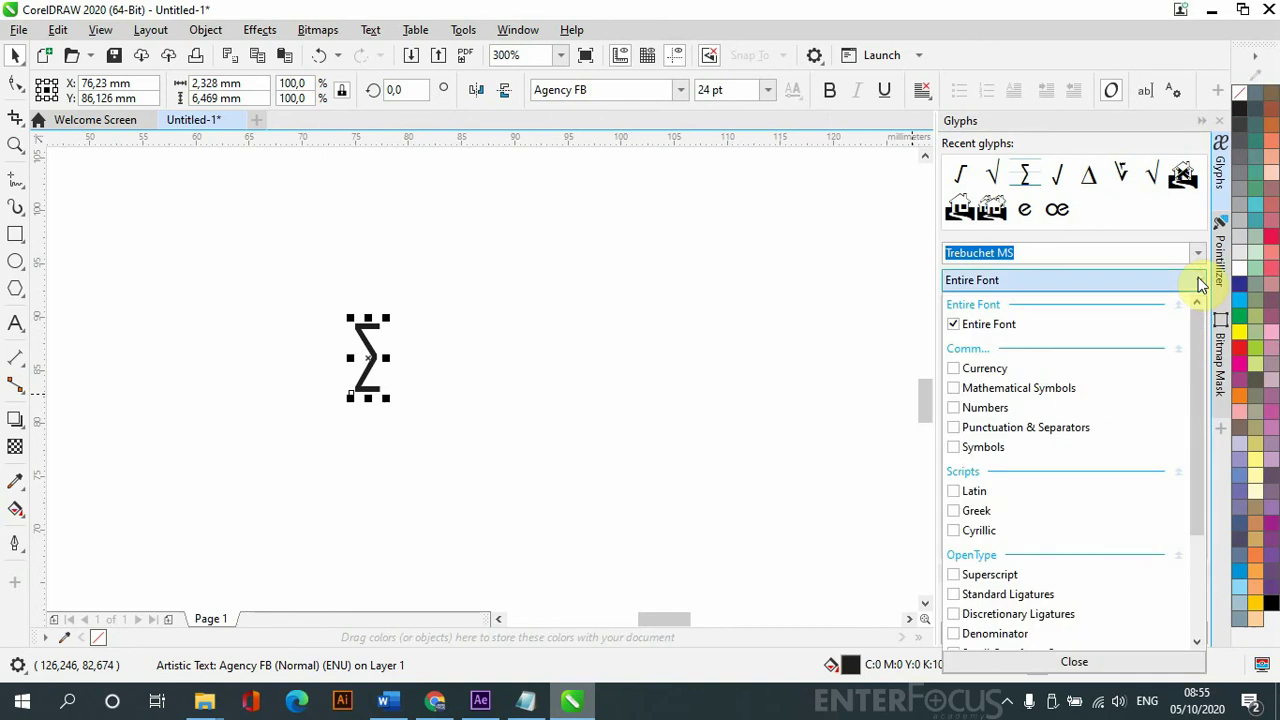
{"action": "left_click", "coordinate": [952, 388]}
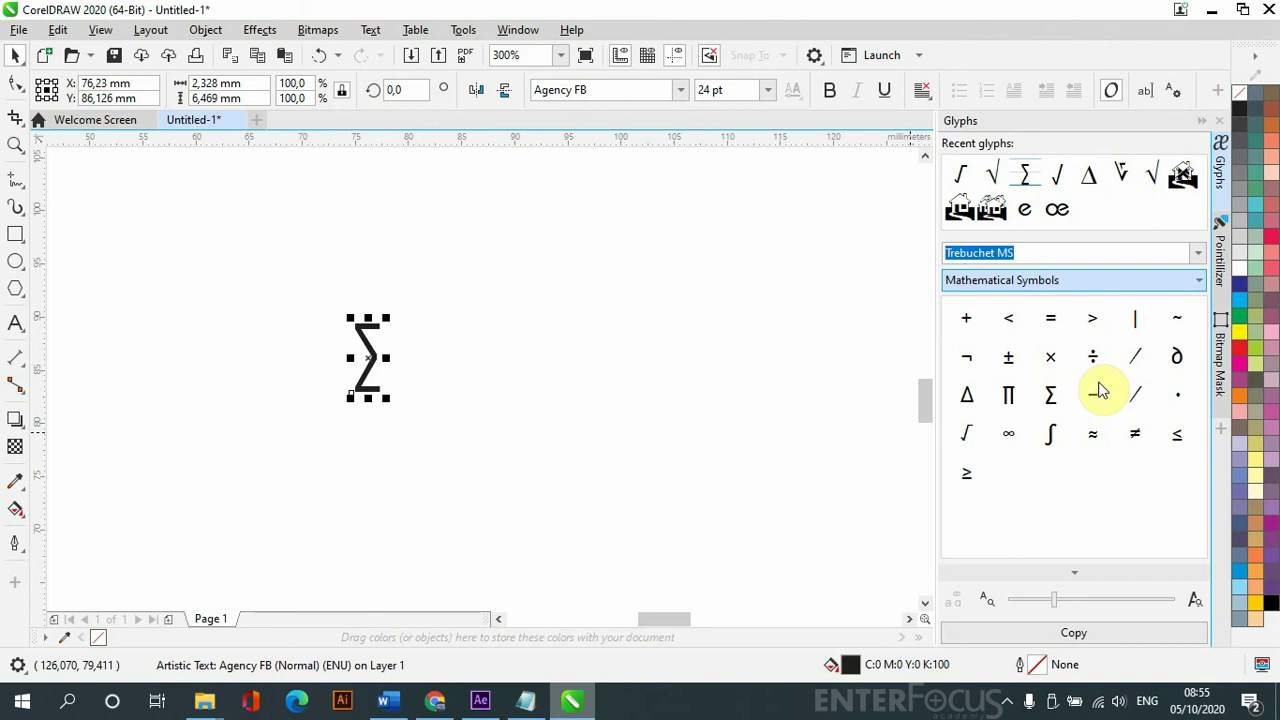
- Replace the summation sign in the text with the square root glyph from the Trebuchet MS mathematical symbols
{"action": "left_click", "coordinate": [15, 323]}
{"action": "left_click", "coordinate": [375, 365]}
{"action": "double_click", "coordinate": [368, 358]}
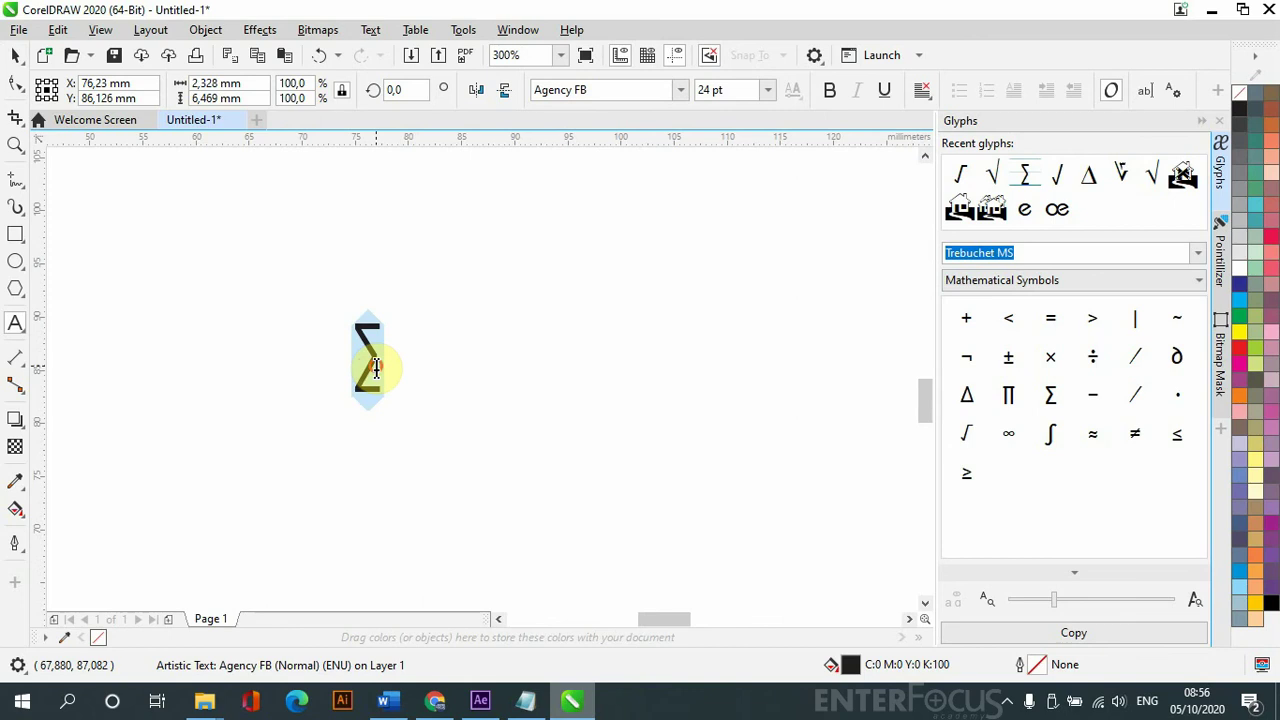
{"action": "double_click", "coordinate": [962, 434]}
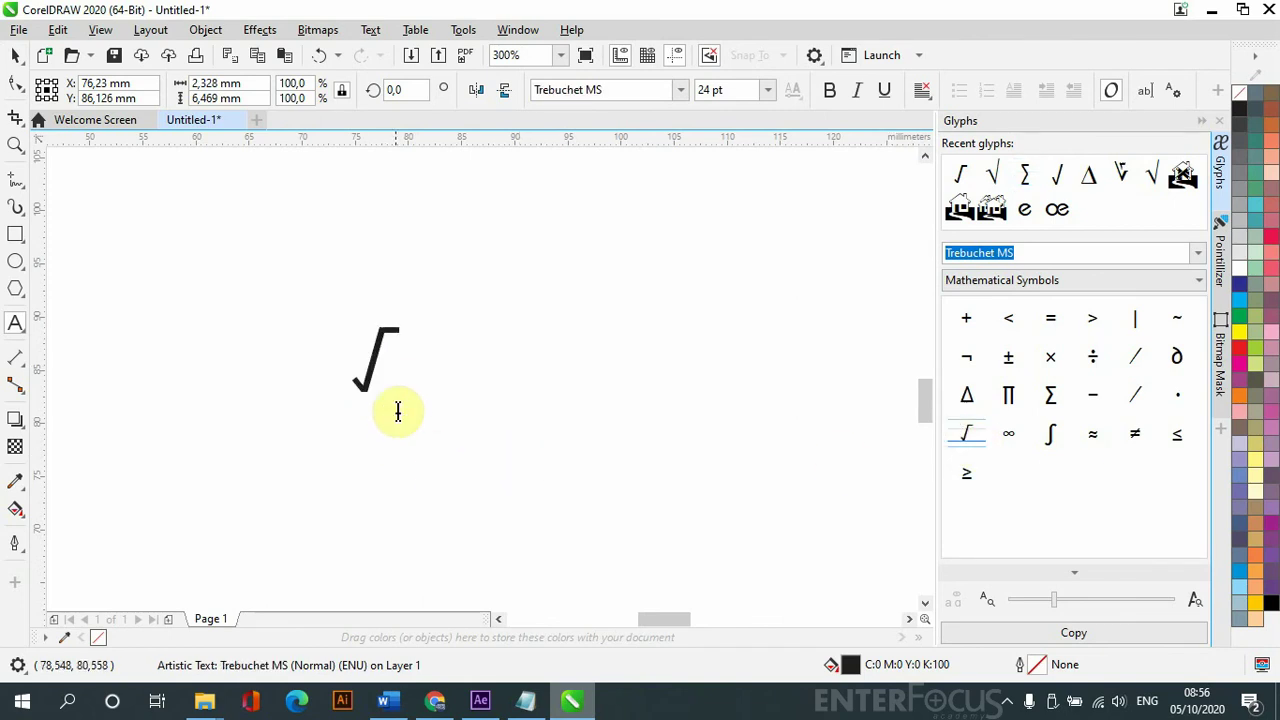
- Add the digit 2 directly after the square root sign in the same text object
{"action": "left_click", "coordinate": [393, 379]}
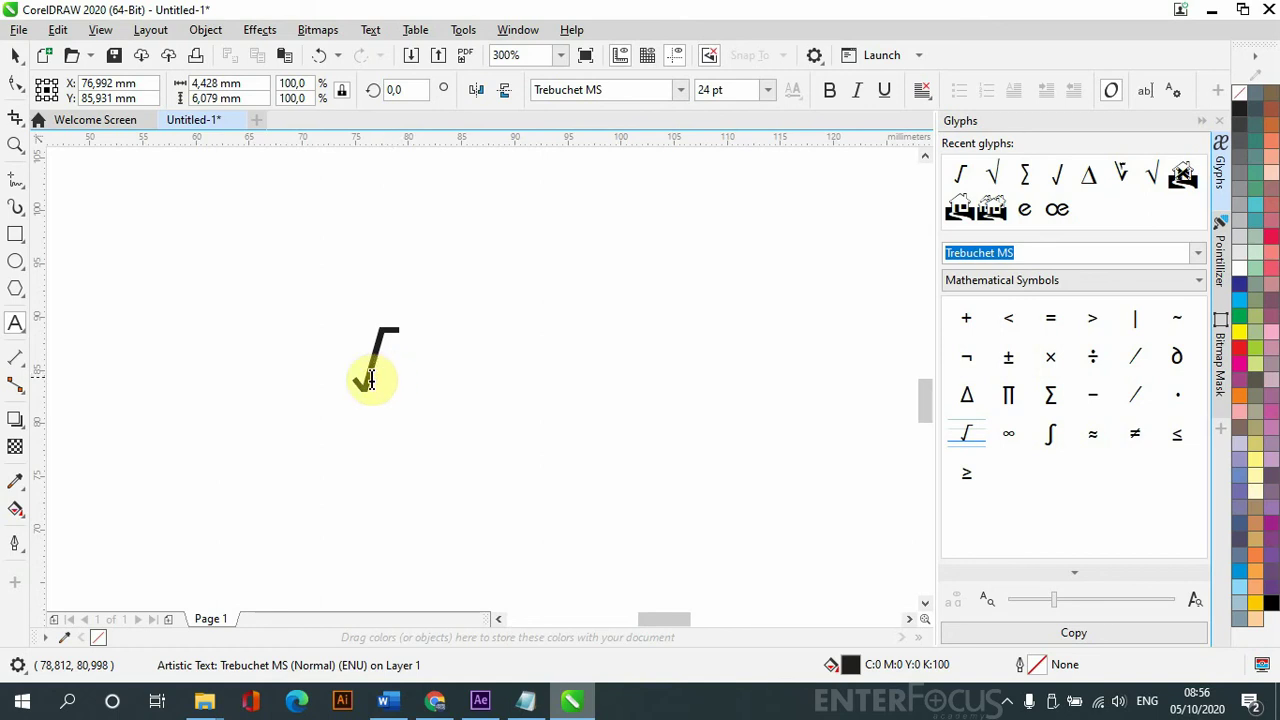
{"action": "double_click", "coordinate": [400, 375]}
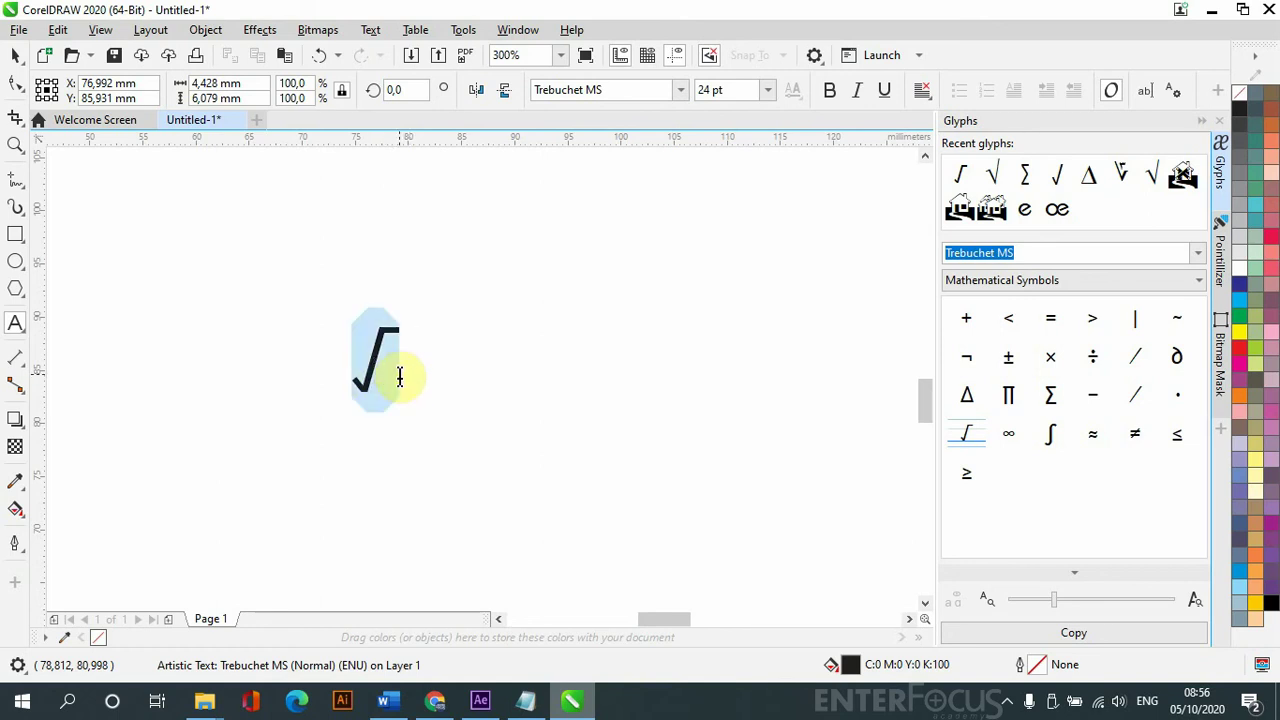
{"action": "left_click", "coordinate": [398, 375]}
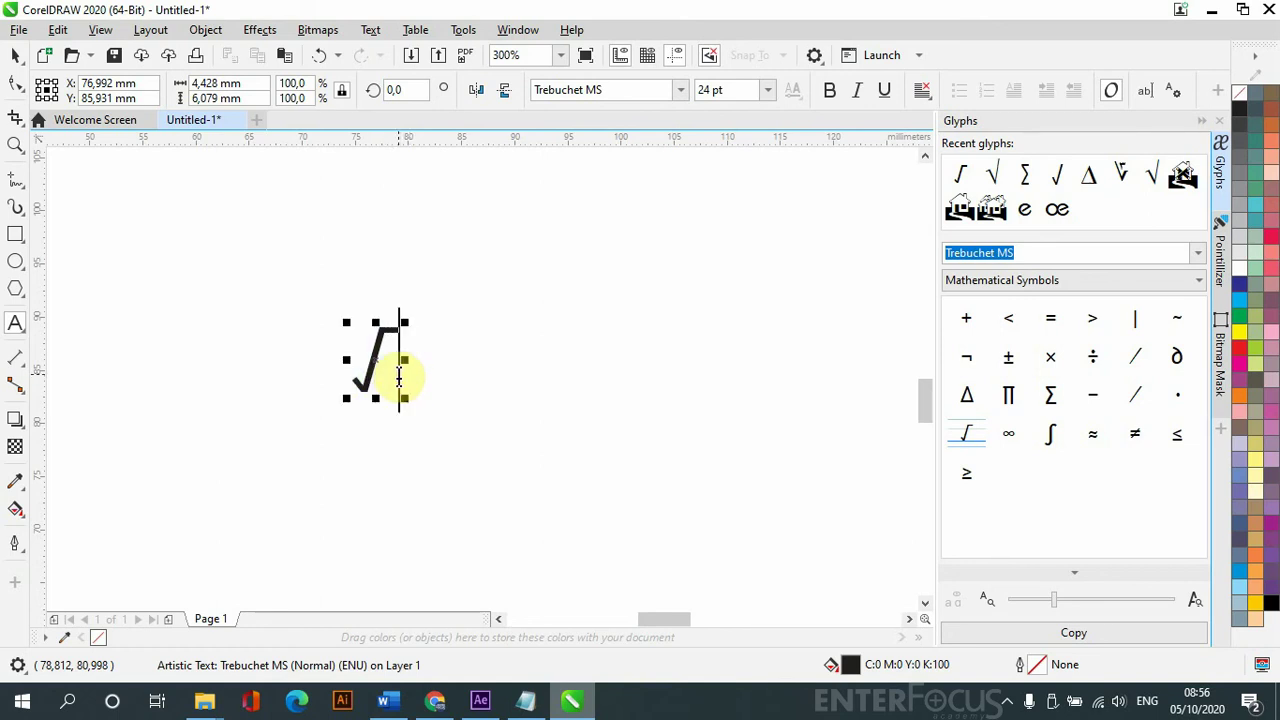
{"action": "type", "text": "2"}
- Select only the digit 2 with the Shape tool and set its font size to 16 pt
{"action": "left_click", "coordinate": [14, 84]}
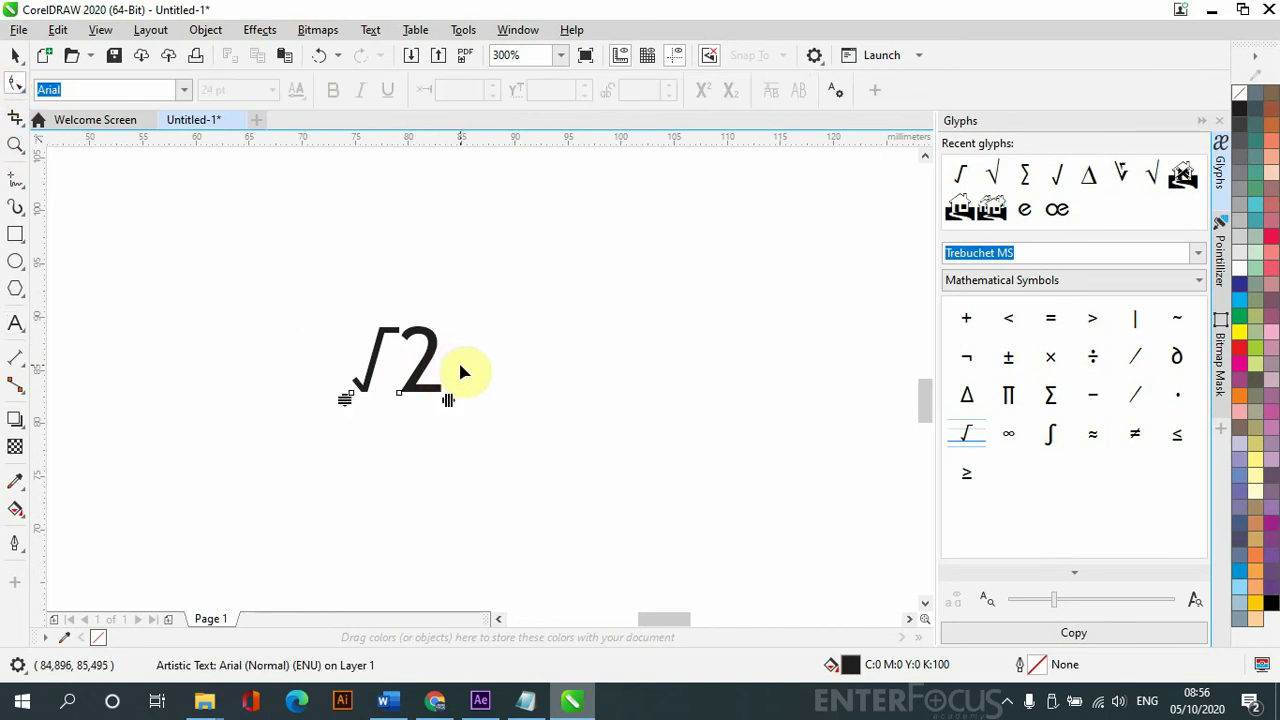
{"action": "left_click", "coordinate": [399, 393]}
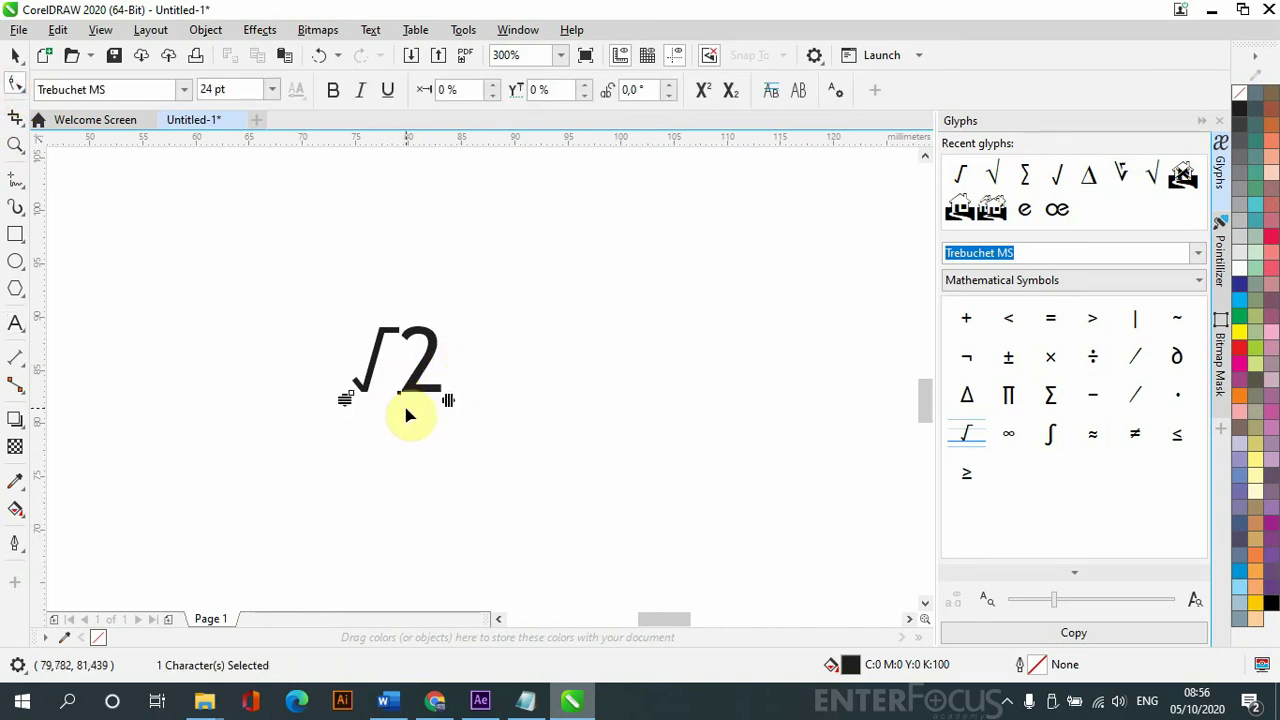
{"action": "left_click", "coordinate": [271, 89]}
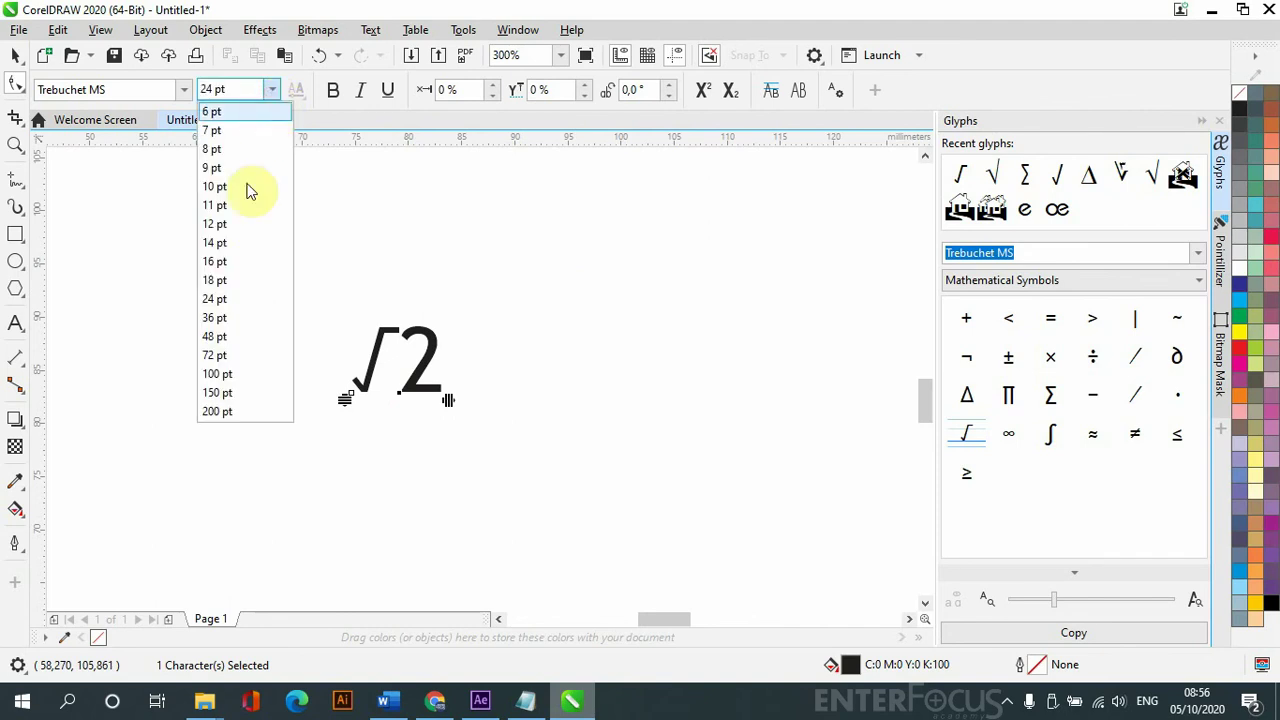
{"action": "left_click", "coordinate": [250, 261]}
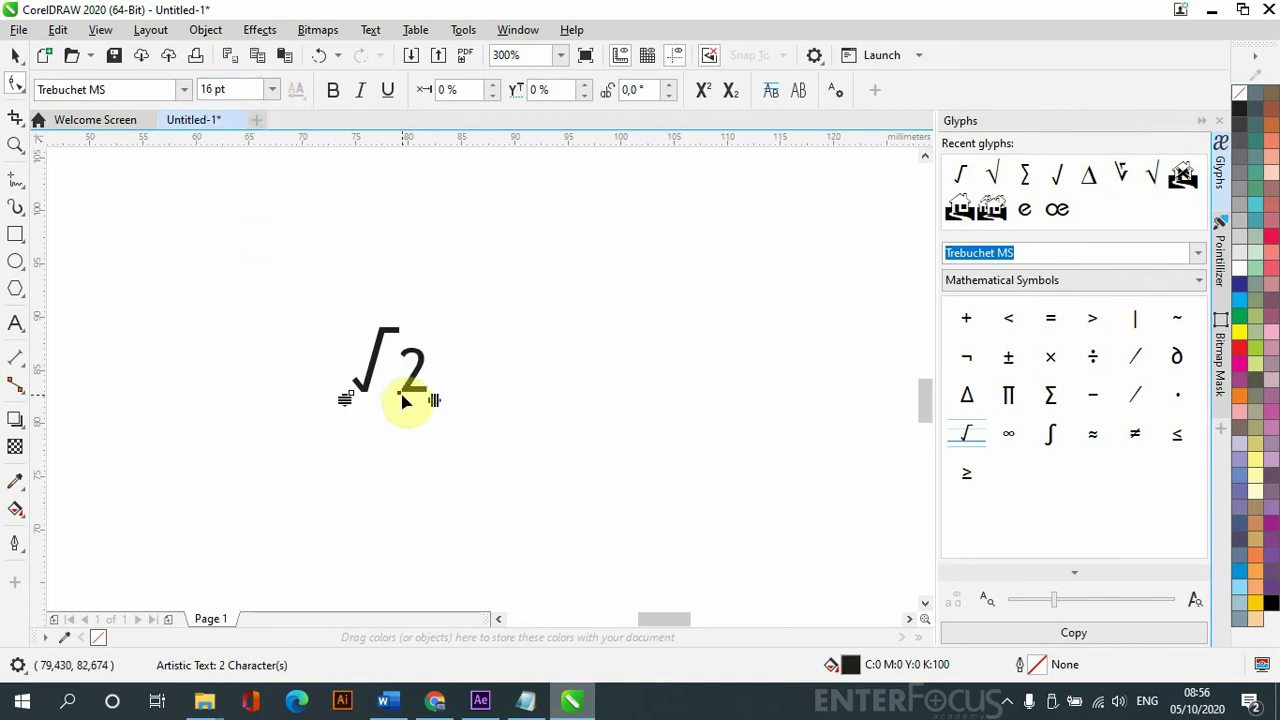
- Shift the digit 2 under the square root sign, to a horizontal offset of about -31% and a vertical offset of about 3%
{"action": "left_click_drag", "start_coordinate": [400, 398], "coordinate": [381, 390]}
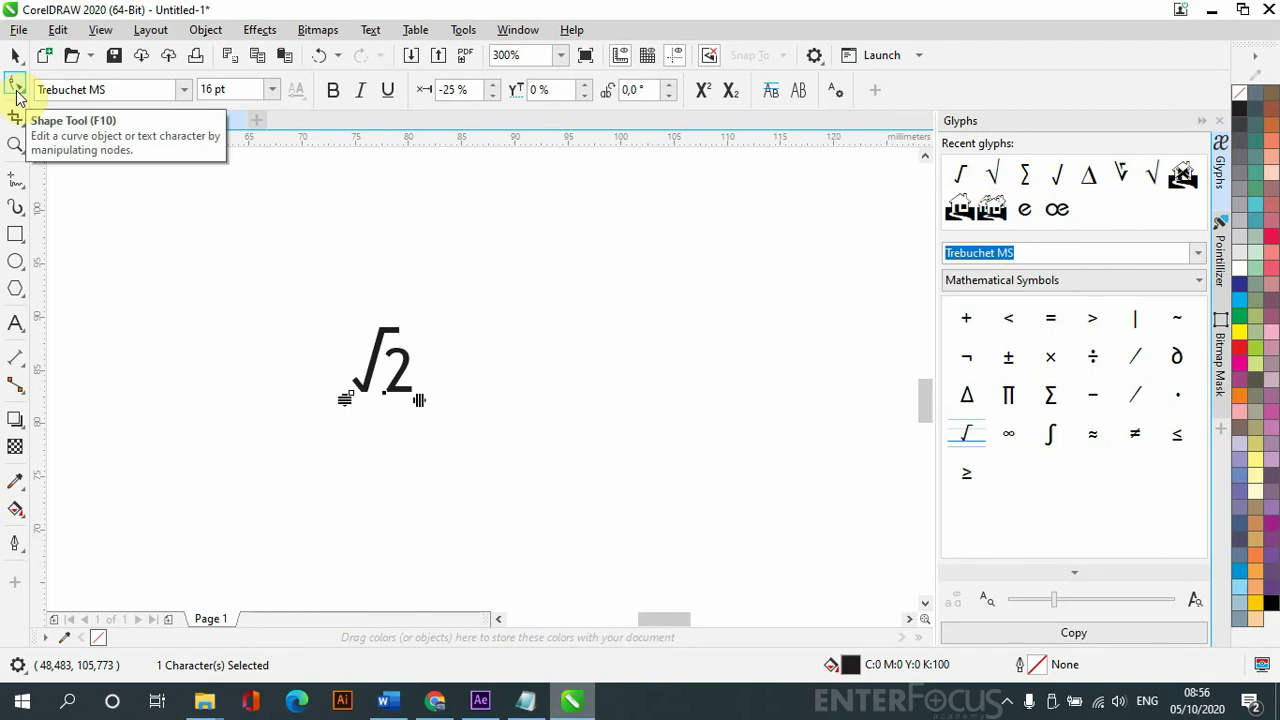
{"action": "left_click", "coordinate": [422, 441]}
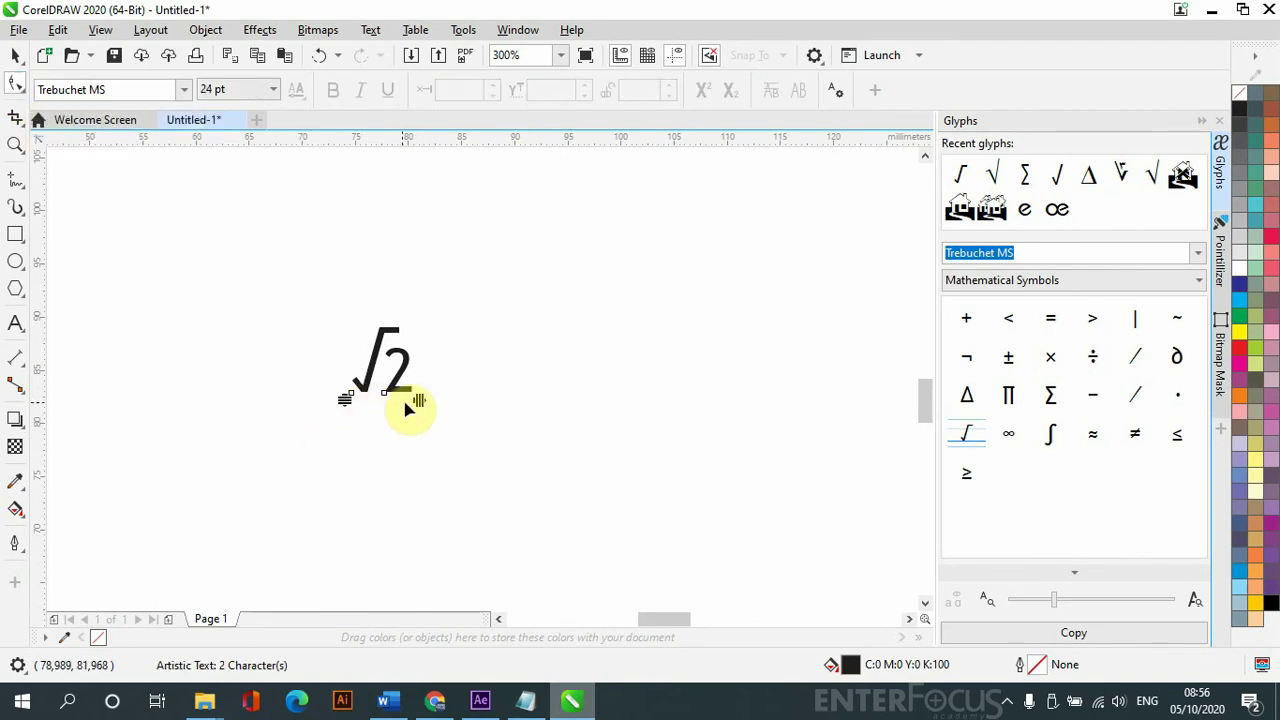
{"action": "left_click", "coordinate": [357, 397]}
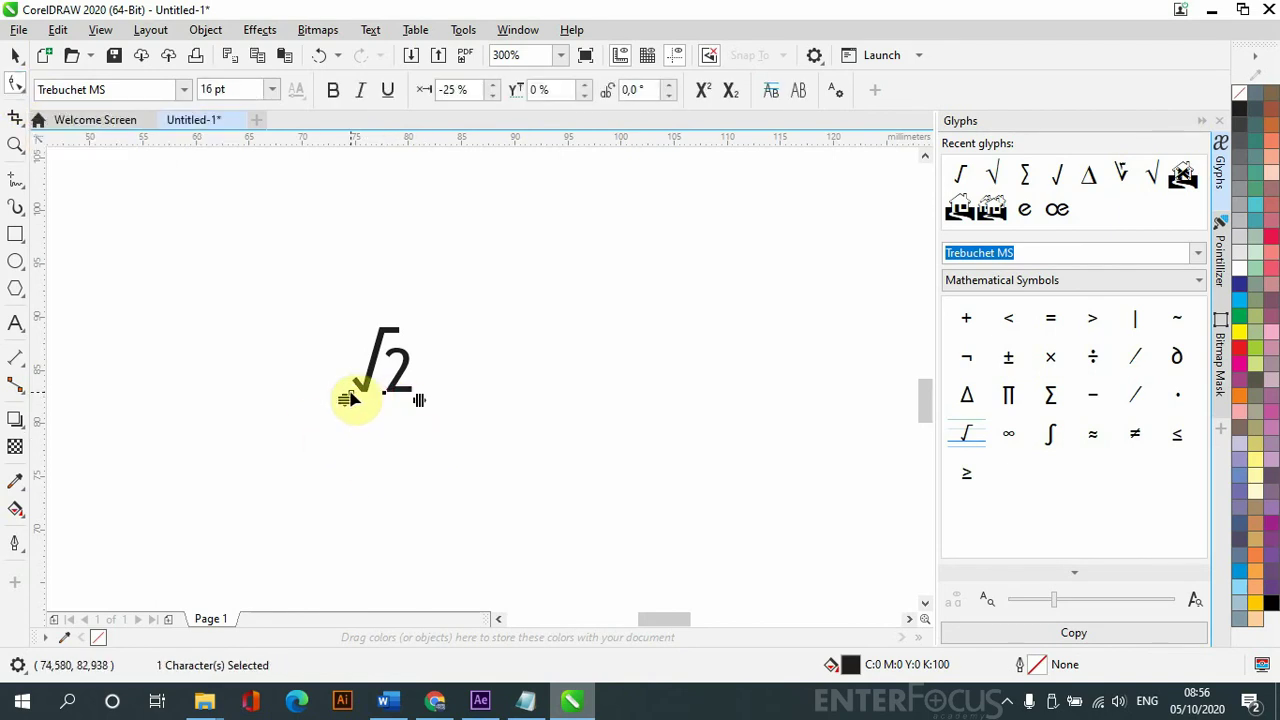
{"action": "left_click", "coordinate": [388, 398]}
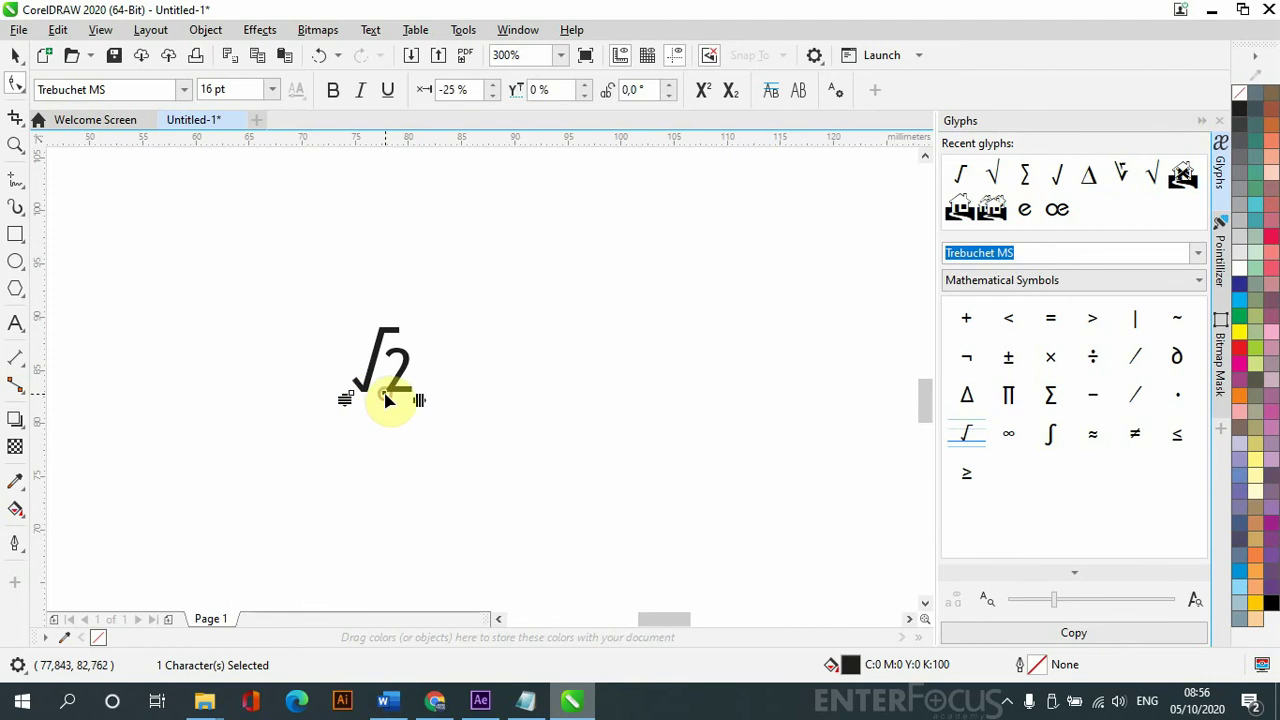
{"action": "left_click", "coordinate": [210, 89]}
{"action": "mouse_move", "coordinate": [388, 398]}
{"action": "left_mouse_down"}
{"action": "mouse_move", "coordinate": [457, 394]}
{"action": "mouse_move", "coordinate": [381, 392]}
{"action": "left_mouse_up"}
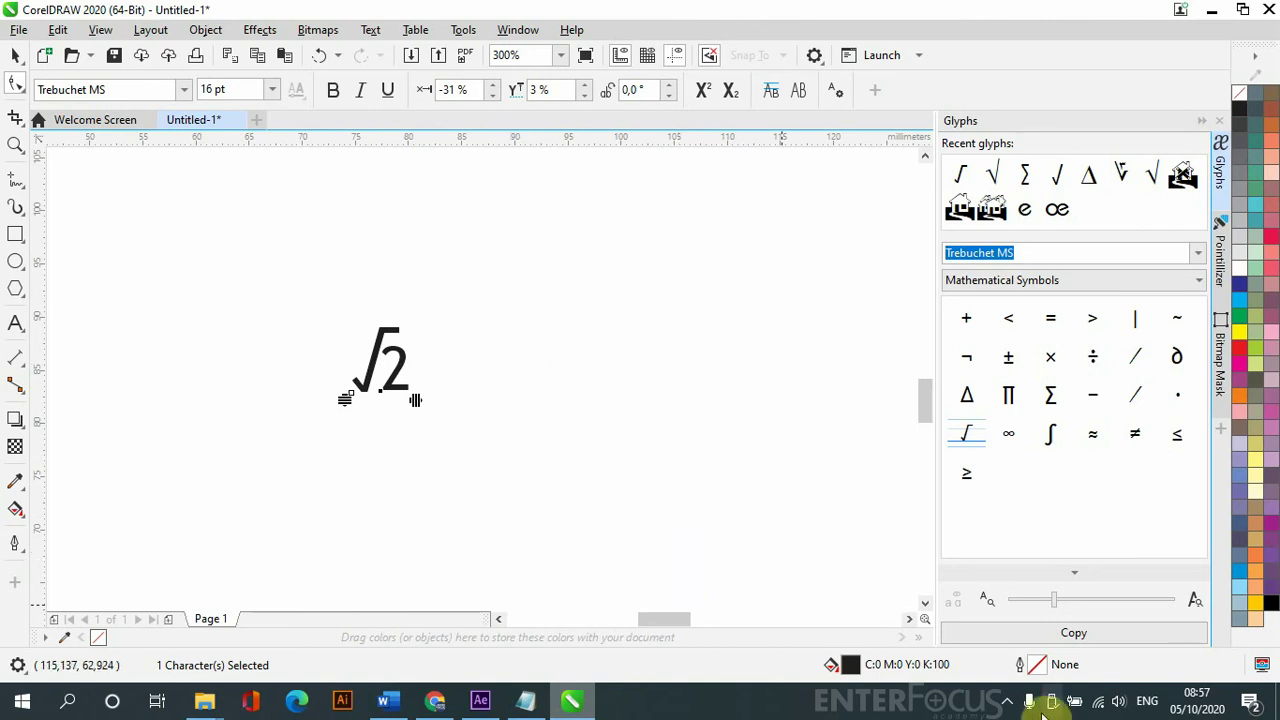
{"action": "left_click", "coordinate": [1008, 704]}
{"action": "right_click", "coordinate": [1058, 630]}
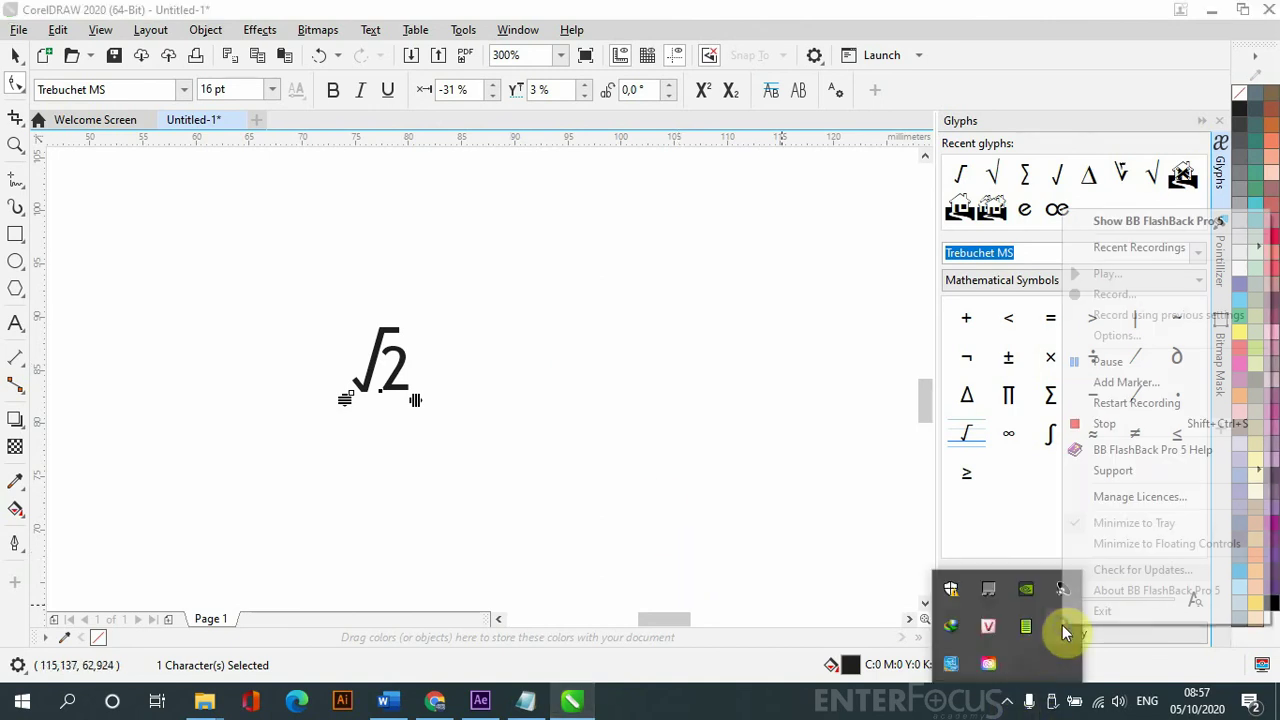